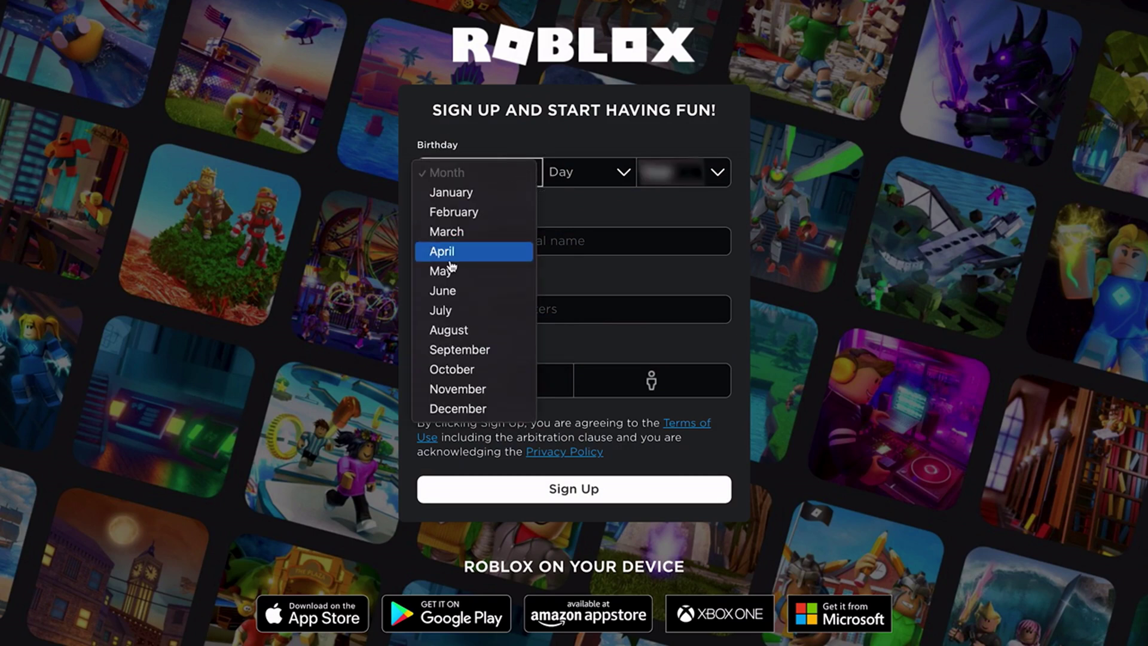
# - Choose April 05 and a birth year, then begin the username and password fields
pyautogui.click(442, 251)
pyautogui.click(682, 172)
pyautogui.scroll(-3, 678, 449)
pyautogui.click(678, 560)
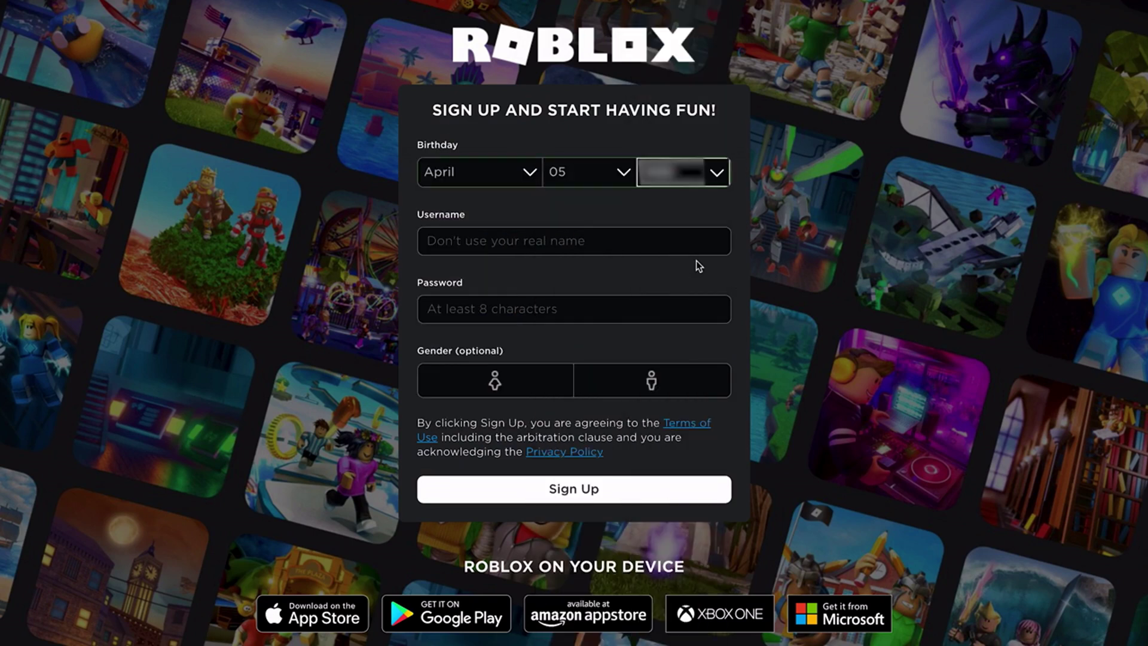
pyautogui.click(465, 246)
pyautogui.write('o')
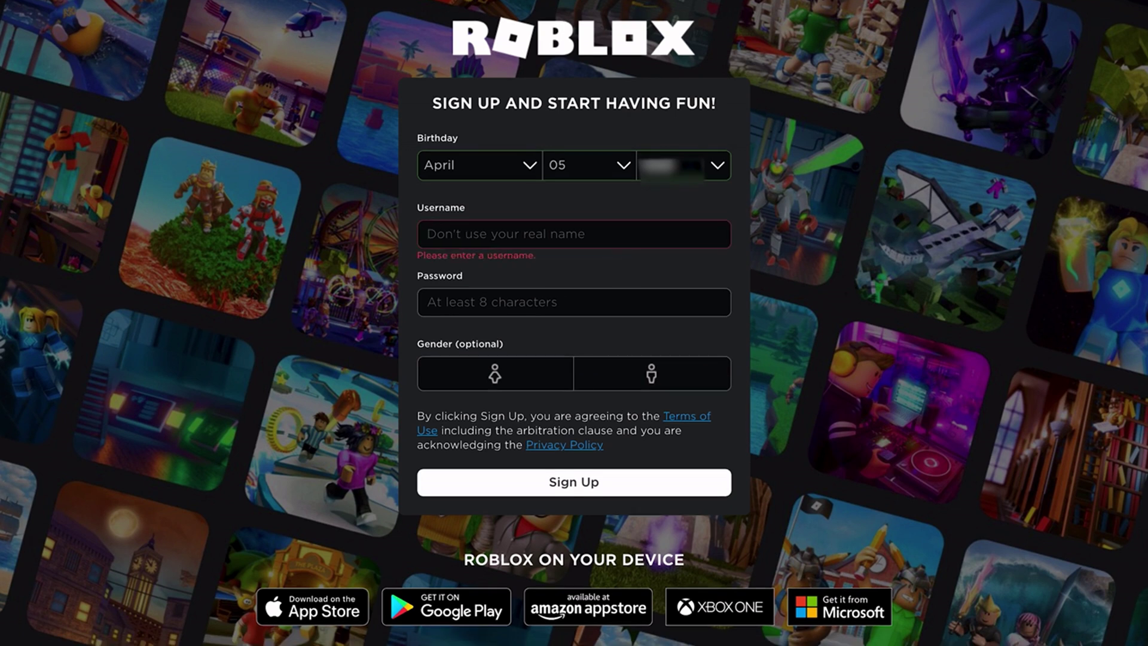
pyautogui.write('mushambulizi')
pyautogui.click(597, 308)
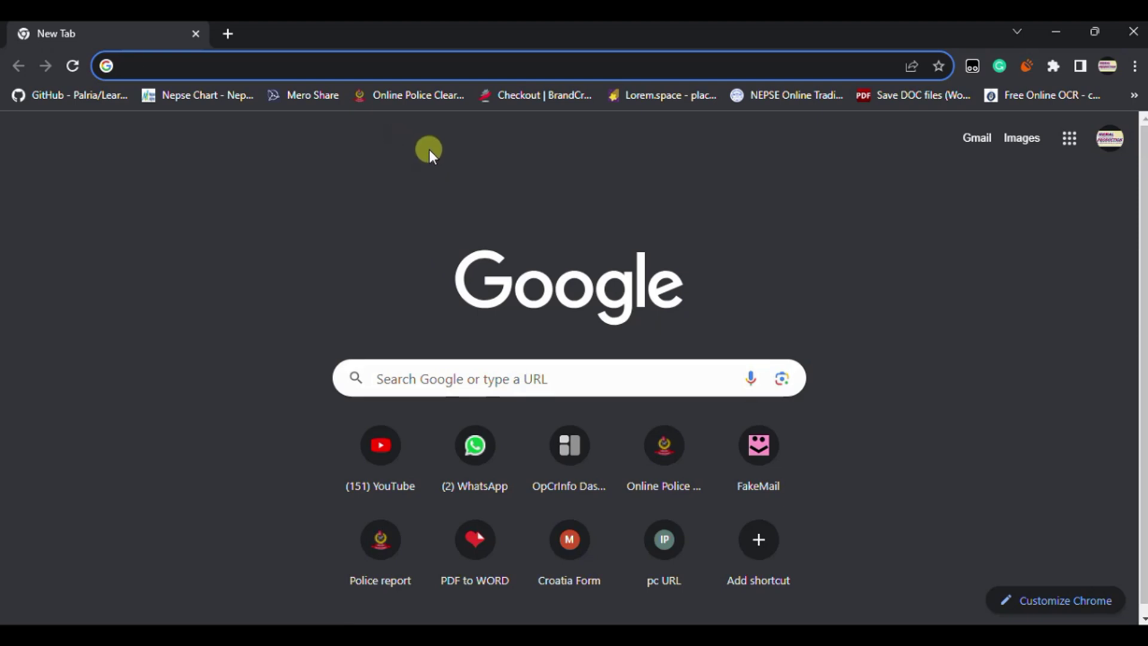
# - Run a Google search for "gamenora" from the address bar
pyautogui.click(323, 136)
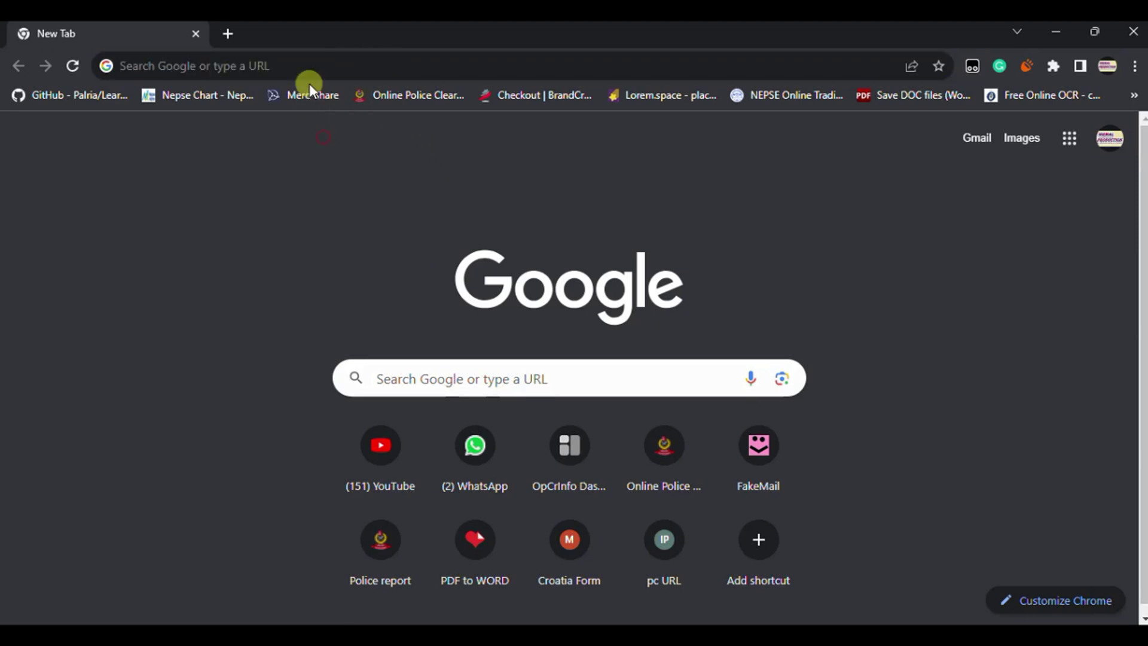
pyautogui.click(446, 71)
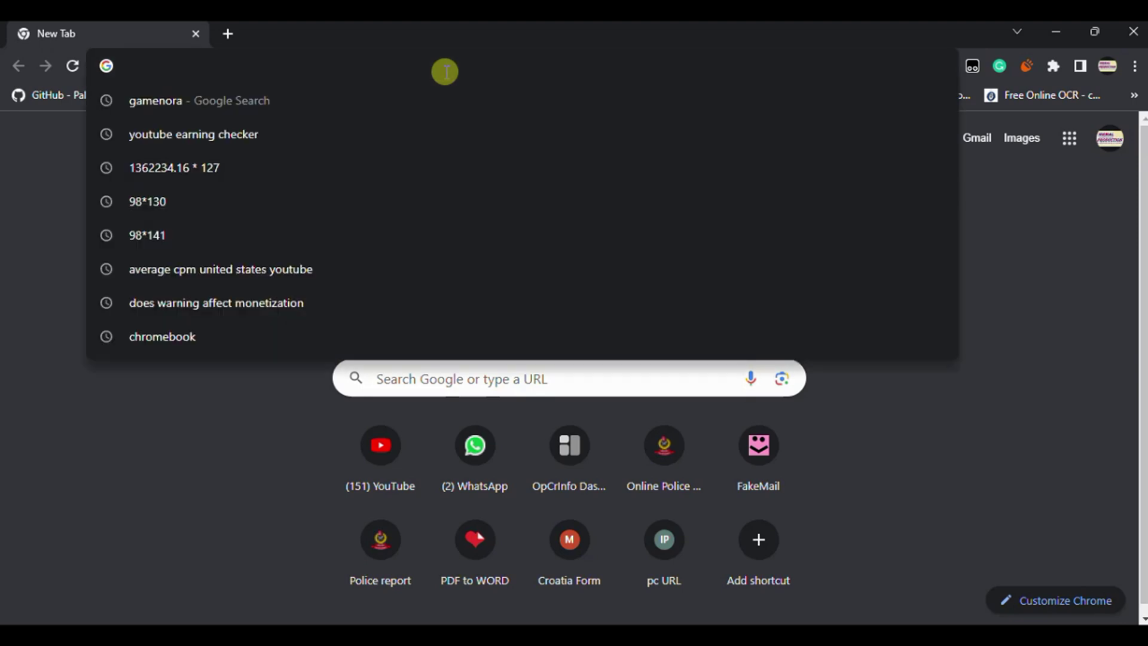
pyautogui.write('game')
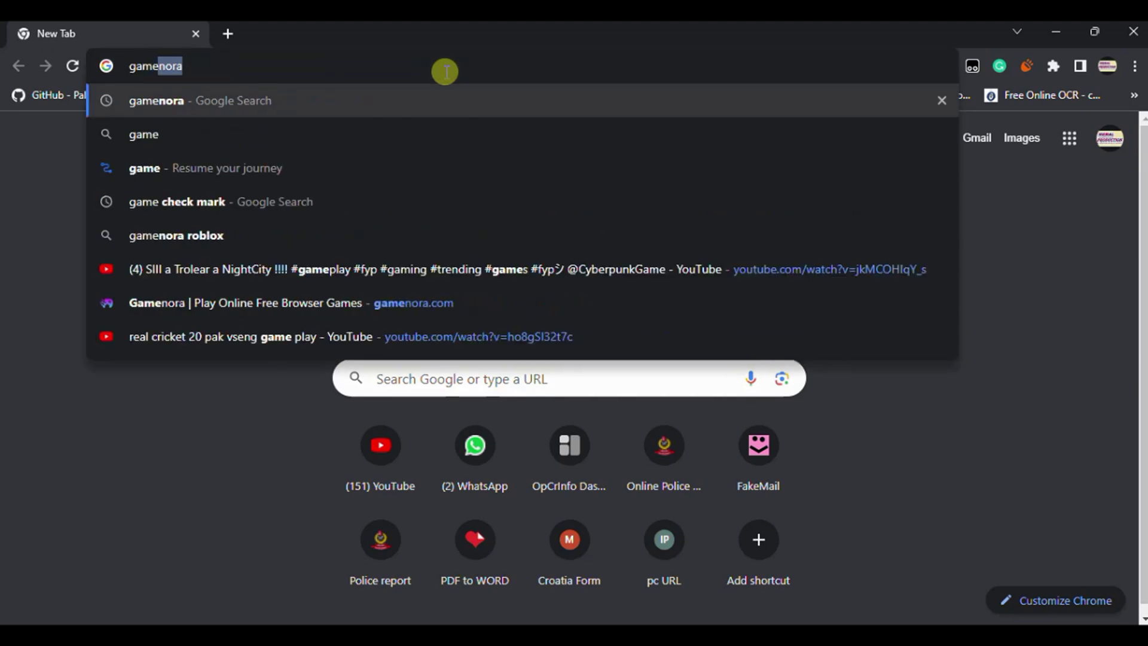
pyautogui.write('nora')
pyautogui.press('Return')
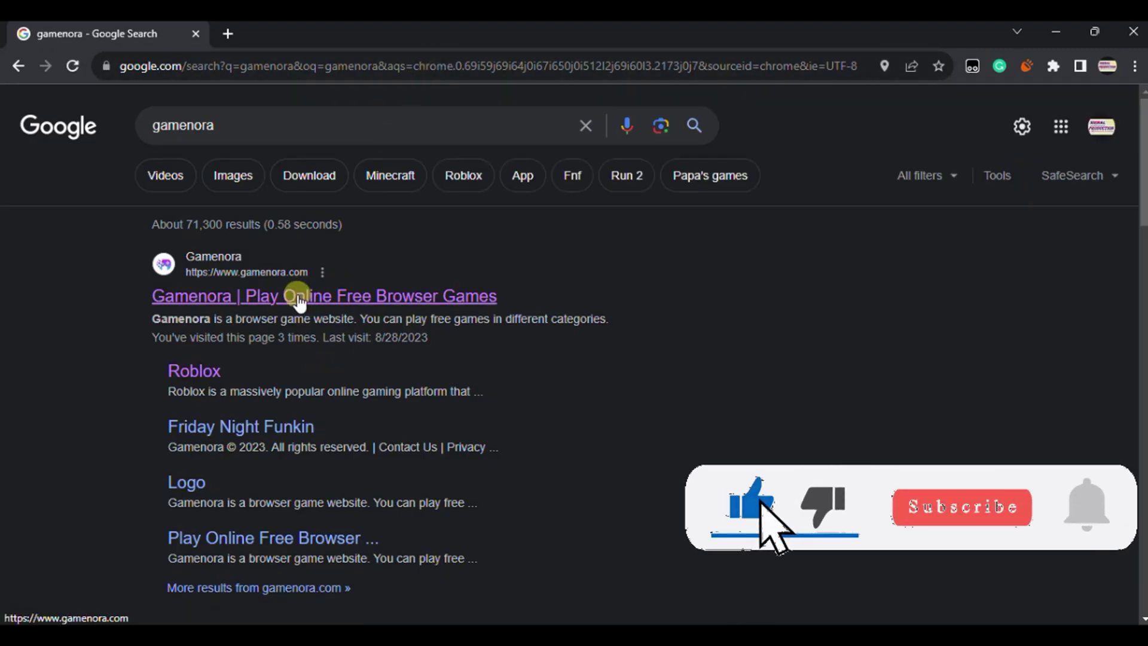
# - Open the Gamenora site, search it for "roblox", and open the Roblox game card
pyautogui.click(329, 294)
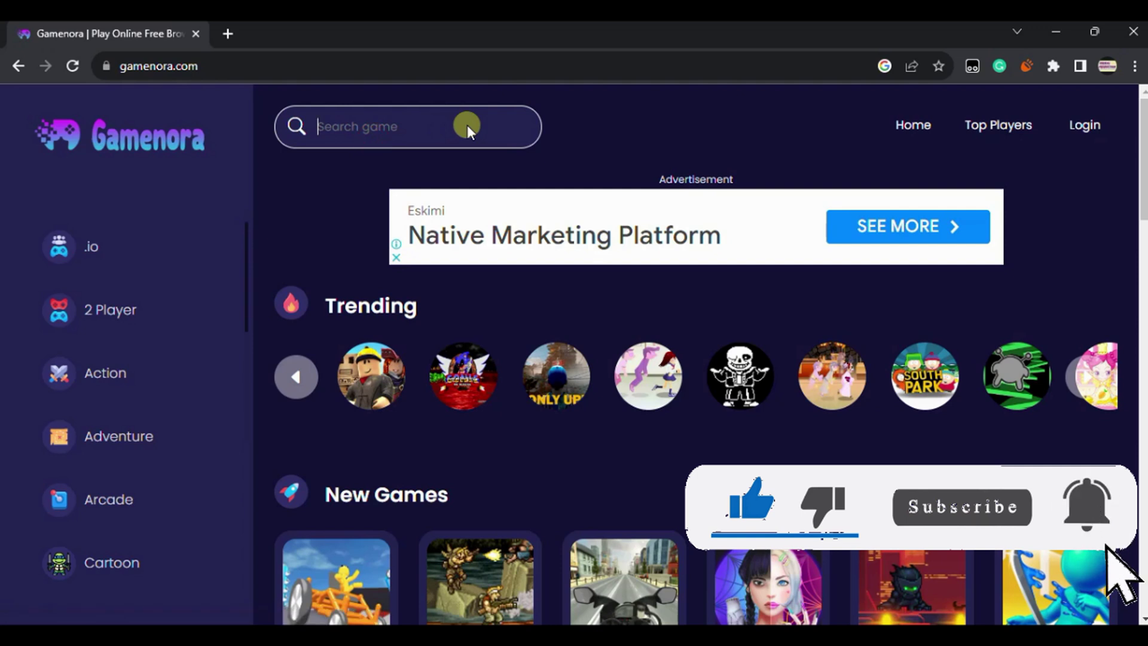
pyautogui.write('rb')
pyautogui.press('BackSpace')
pyautogui.write('oblox')
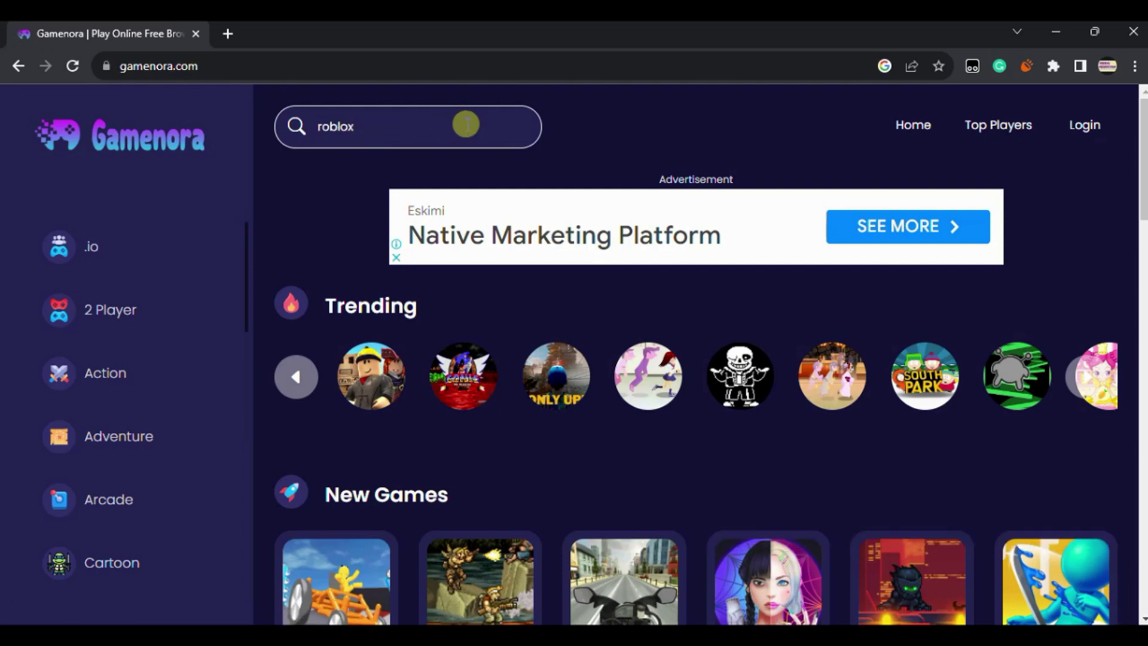
pyautogui.press('Return')
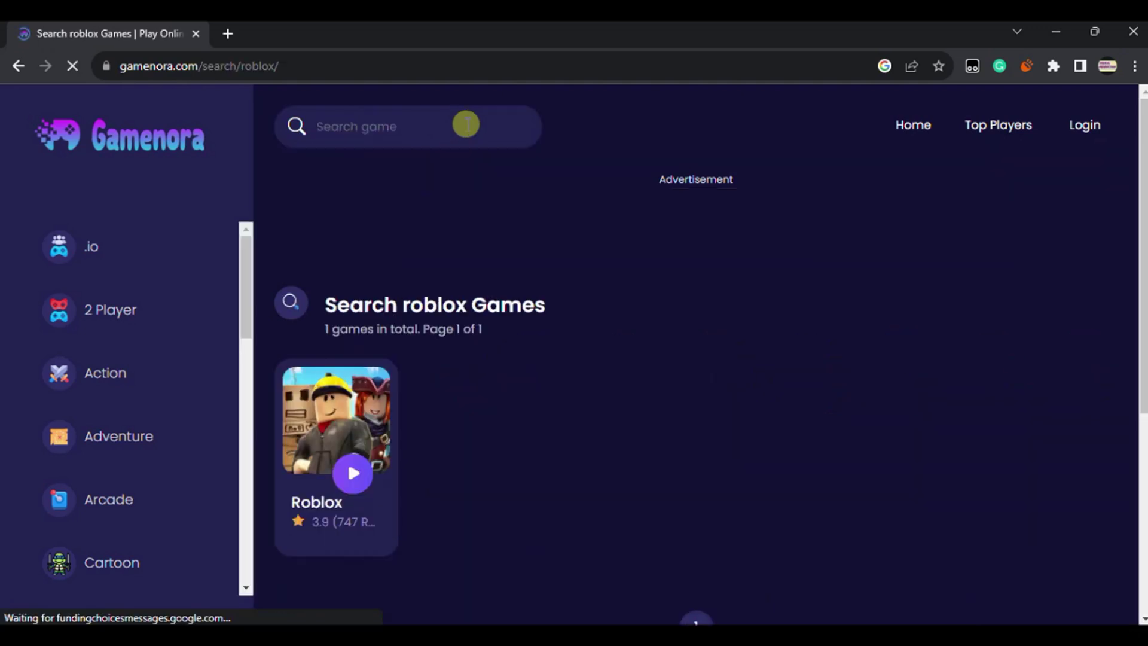
pyautogui.click(357, 475)
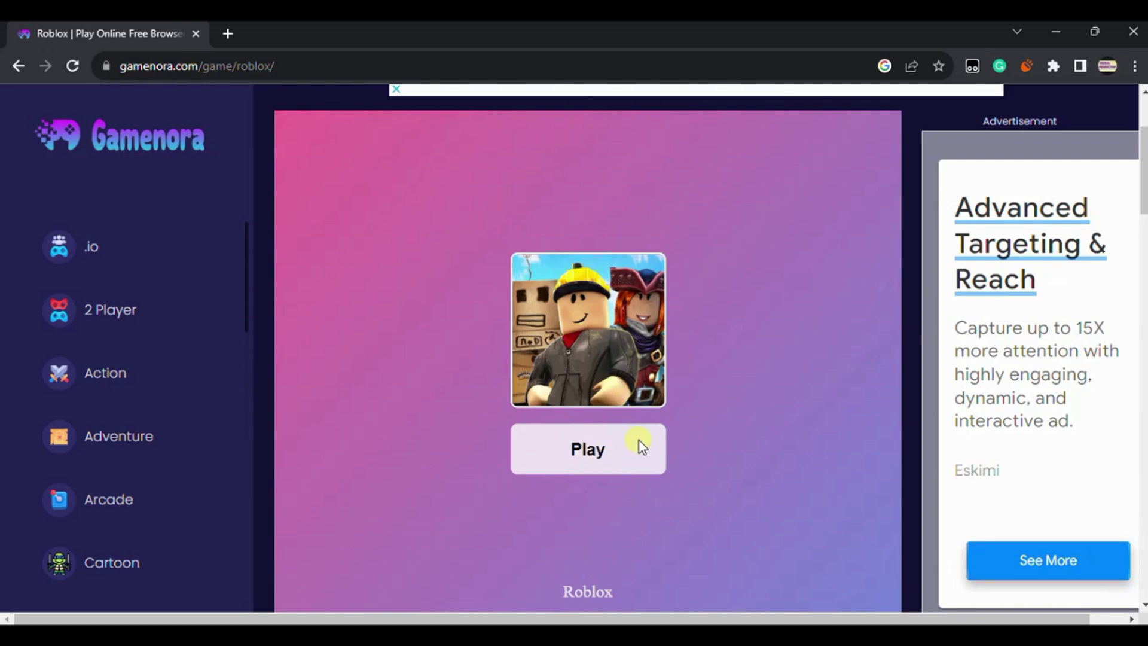
pyautogui.scroll(-2, 665, 404)
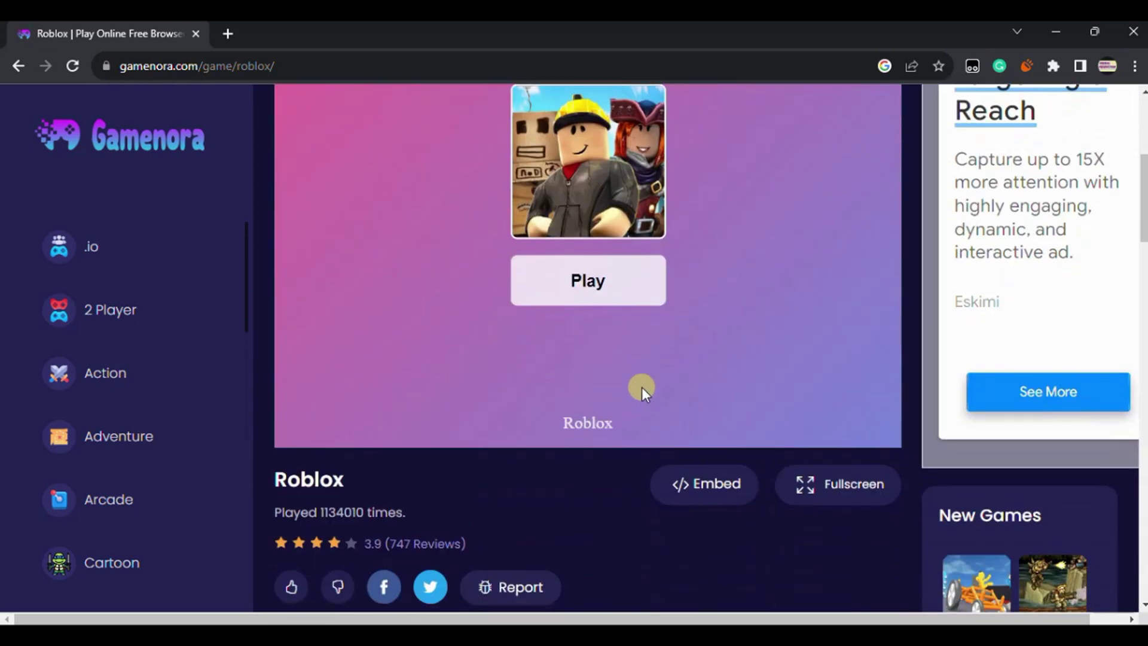
pyautogui.scroll(1, 642, 368)
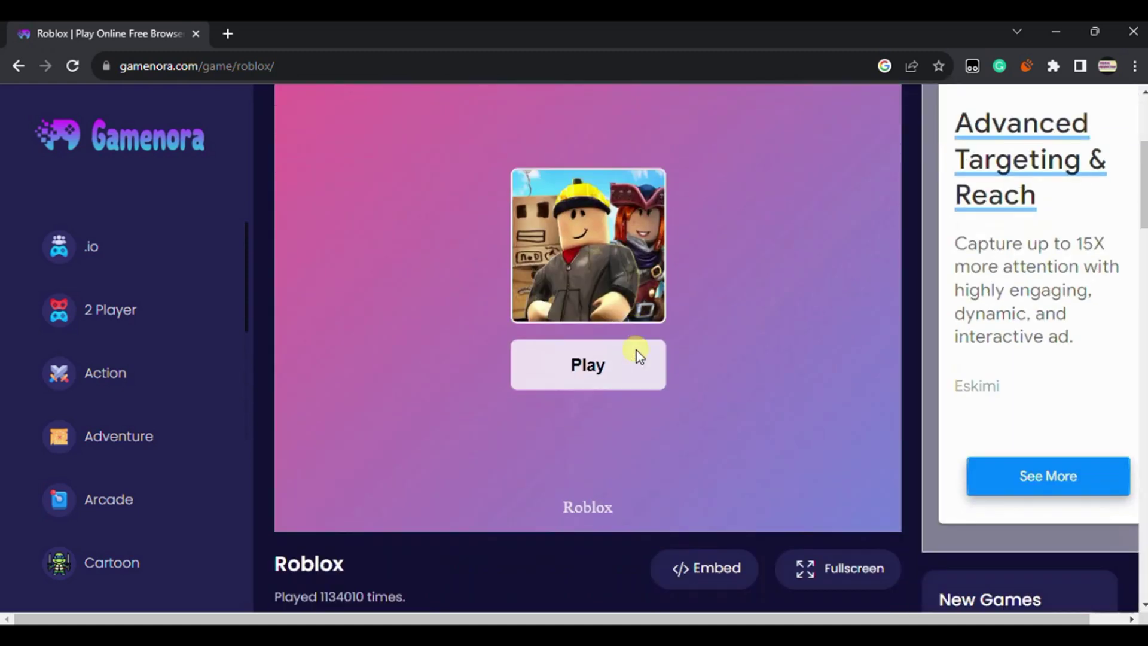
# - Press Play on the Roblox game to bring up its new-tab launch prompt
pyautogui.click(597, 366)
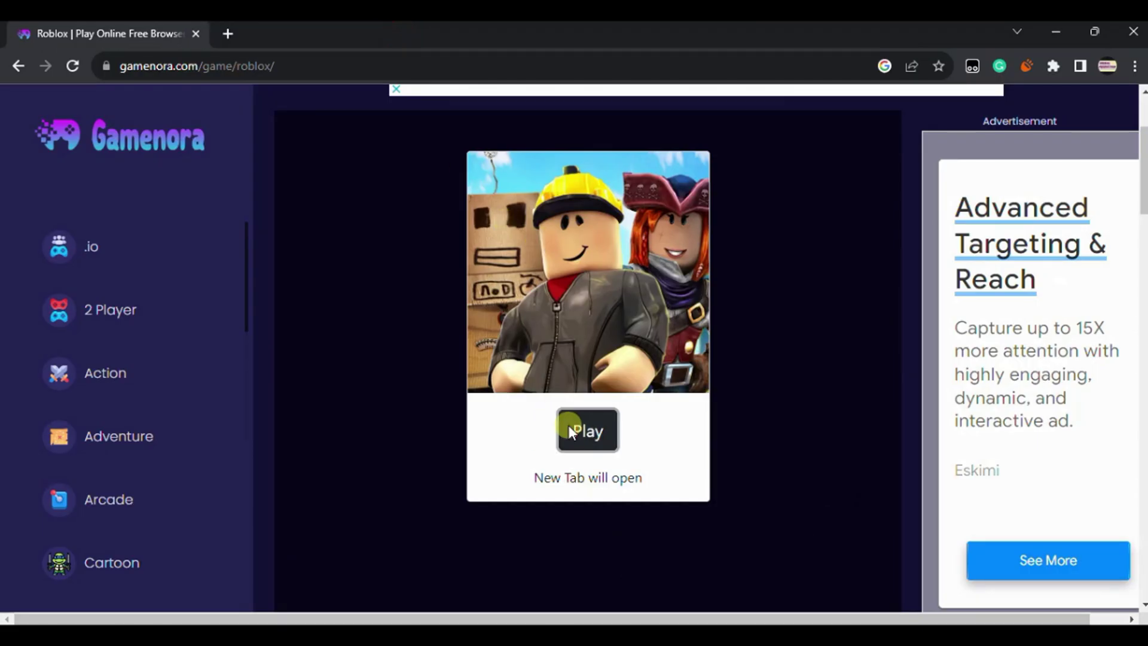
pyautogui.scroll(2, 629, 336)
pyautogui.scroll(-1, 718, 319)
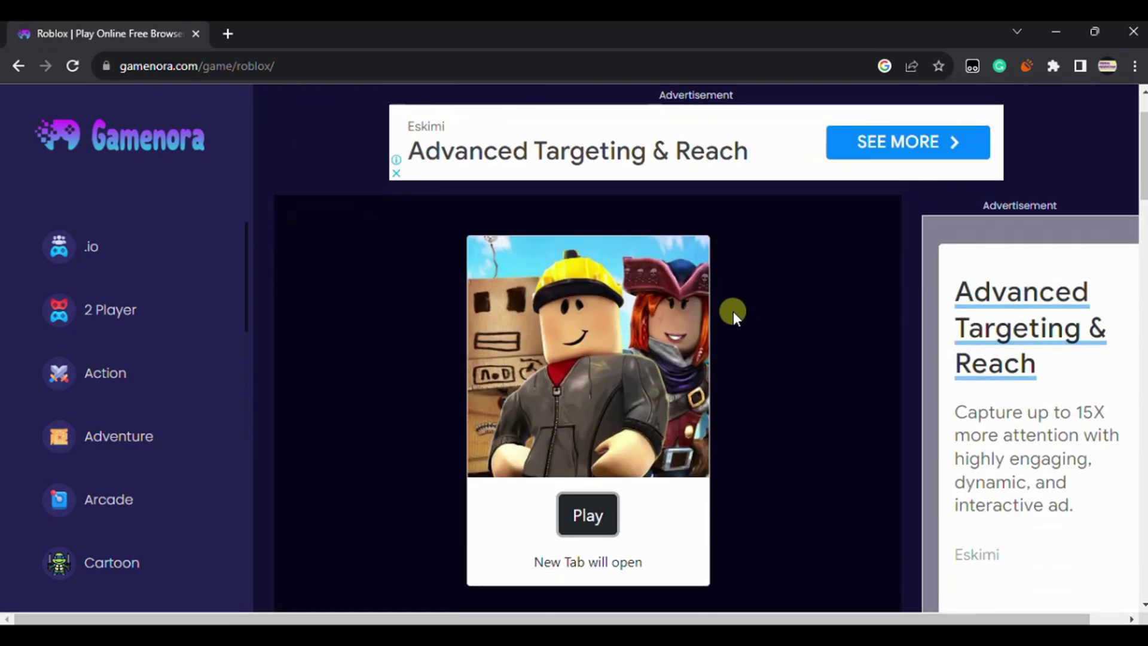
pyautogui.scroll(-1, 733, 312)
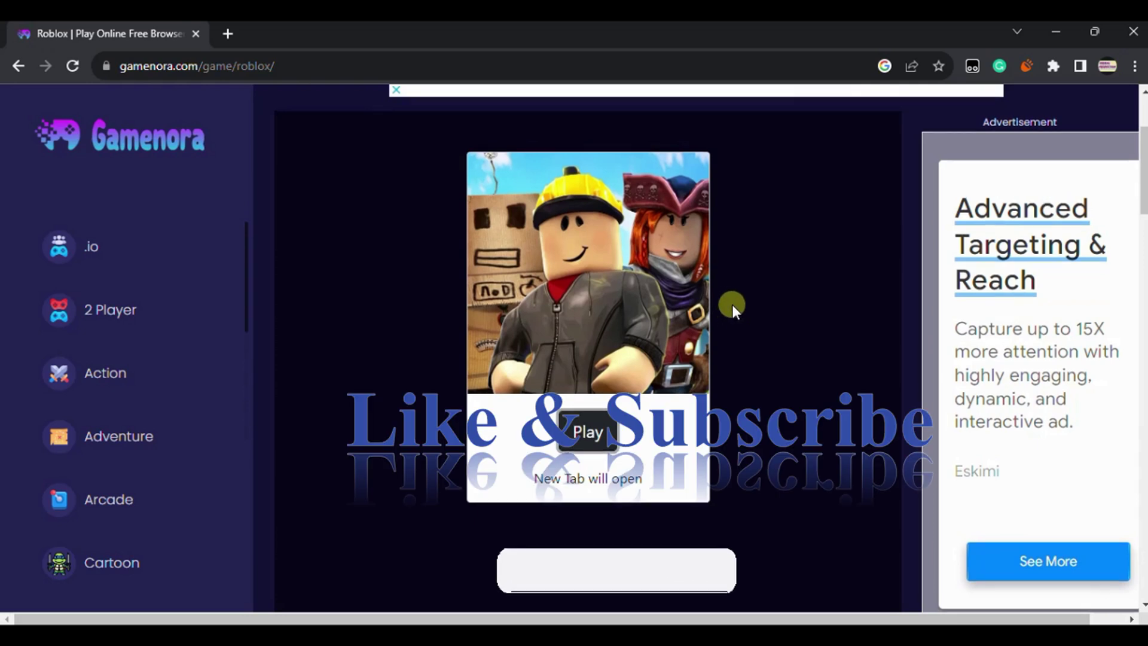